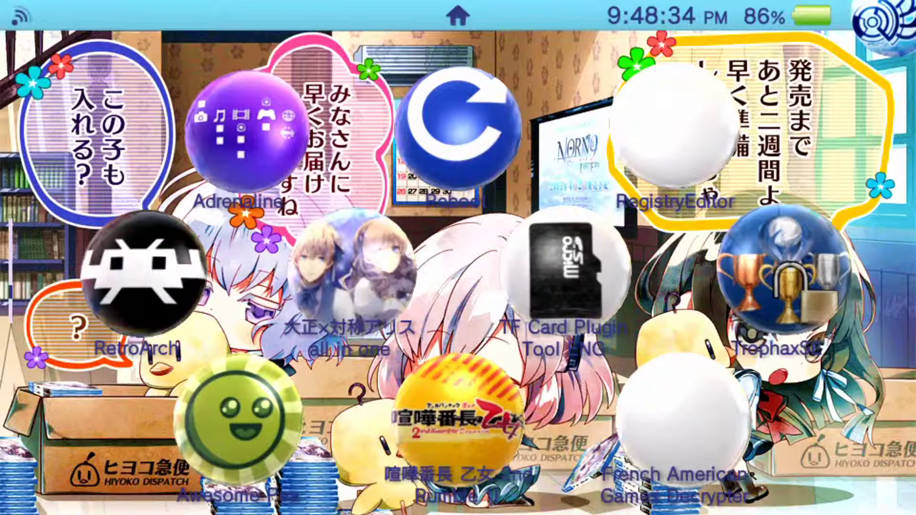
# - Swipe the LiveArea home pages back to the first page with VitaShell and Persona 4 Golden
pyautogui.scroll(-1, 459, 273)
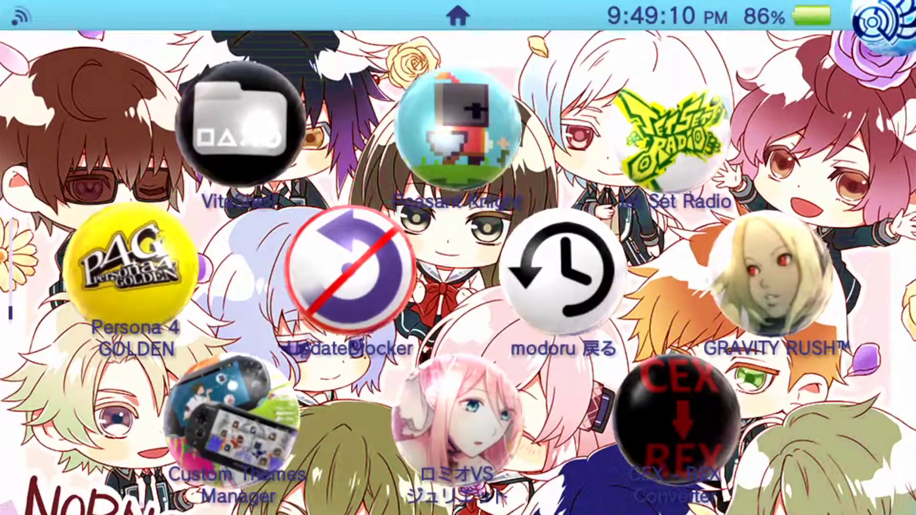
pyautogui.scroll(1, 458, 258)
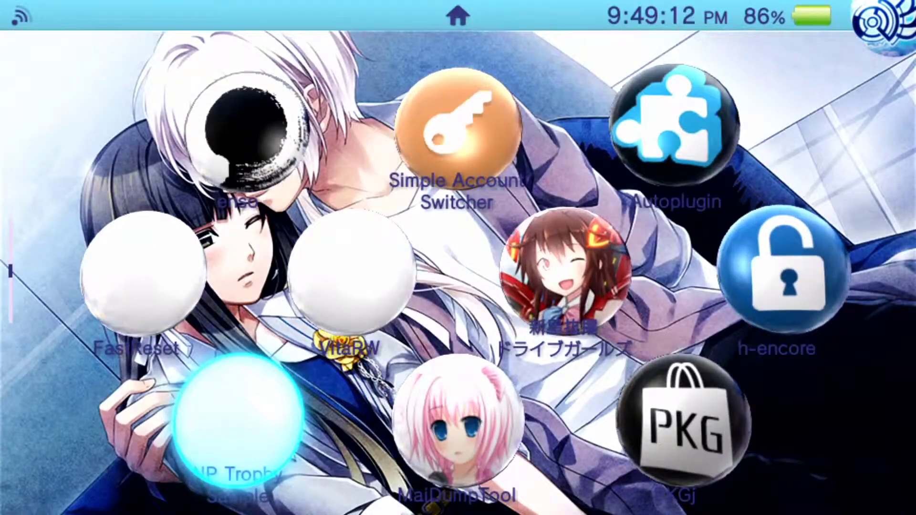
pyautogui.scroll(1, 458, 257)
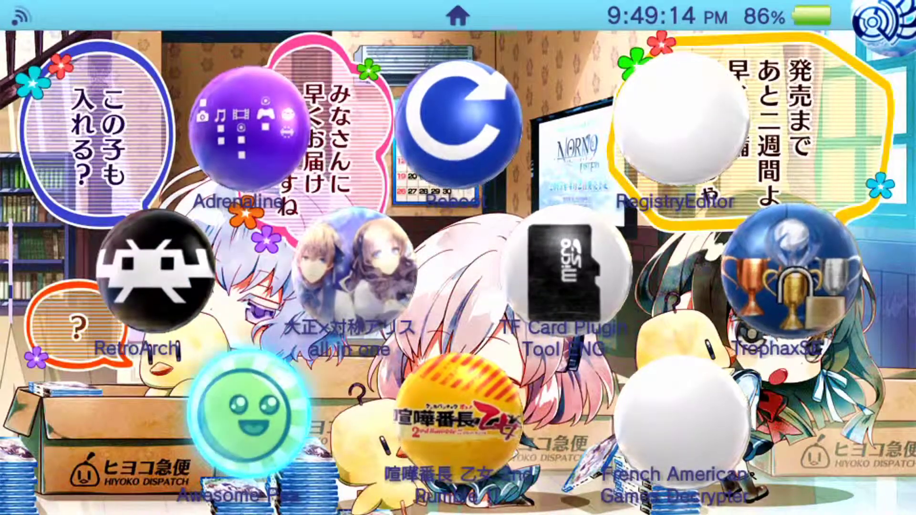
pyautogui.scroll(-1, 458, 258)
pyautogui.scroll(1, 458, 258)
pyautogui.scroll(-1, 459, 258)
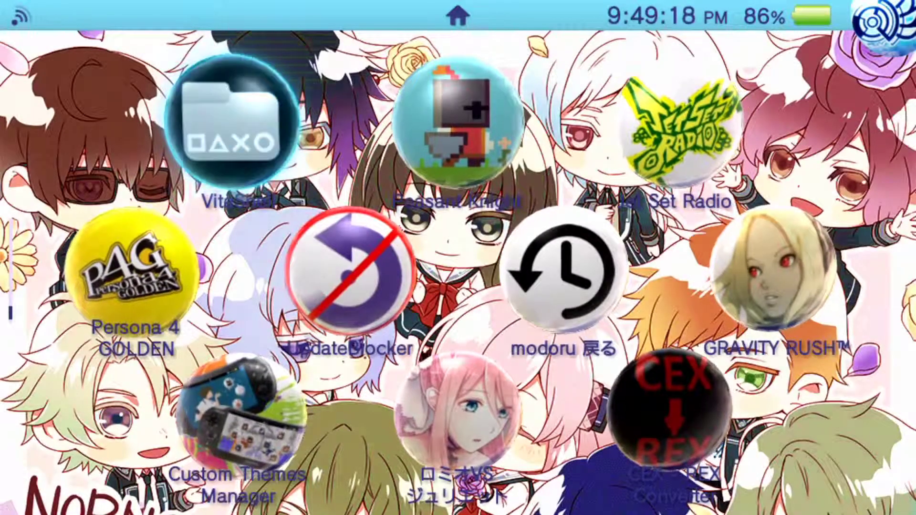
# - Launch VitaShell and start its FTP server on port 1337
pyautogui.press('Return')
pyautogui.press('Return')
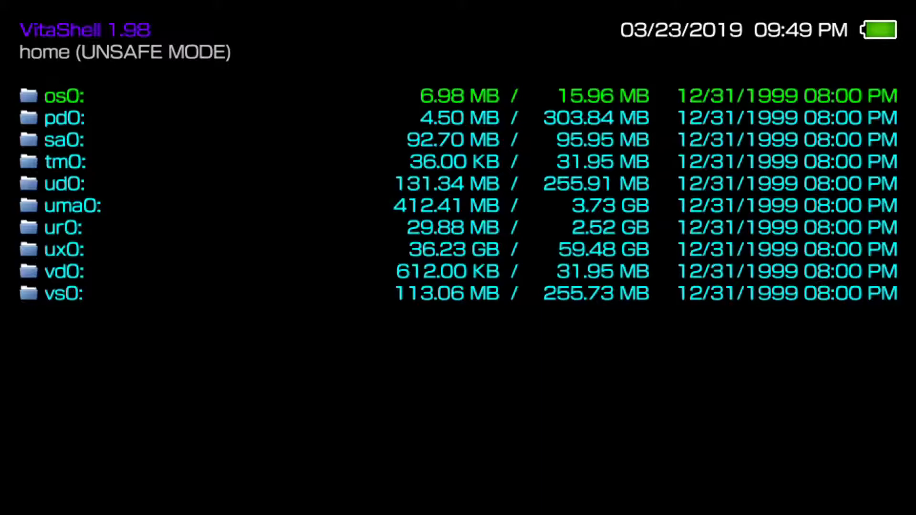
pyautogui.press('Return')
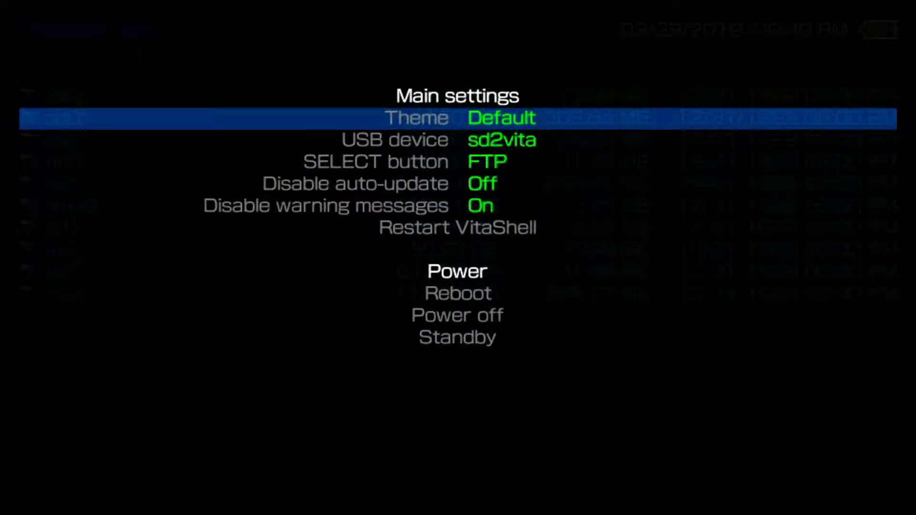
pyautogui.press('Escape')
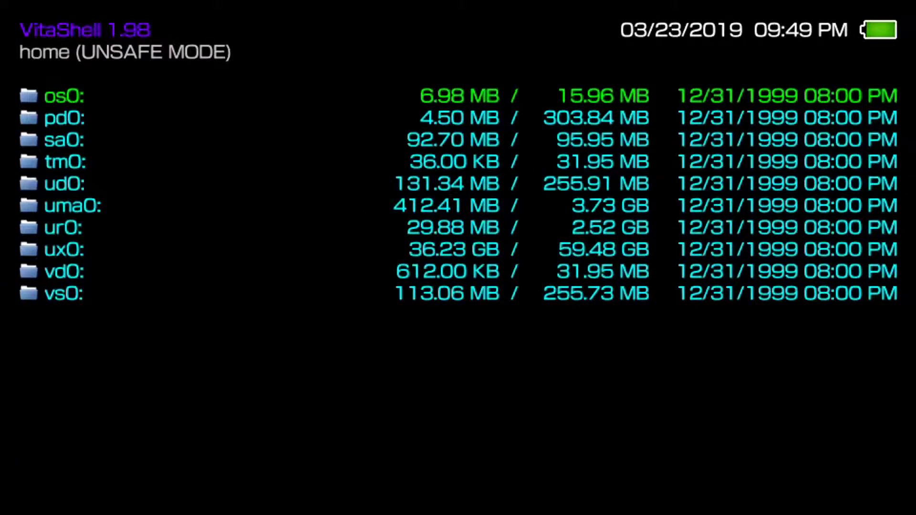
pyautogui.press('Select')
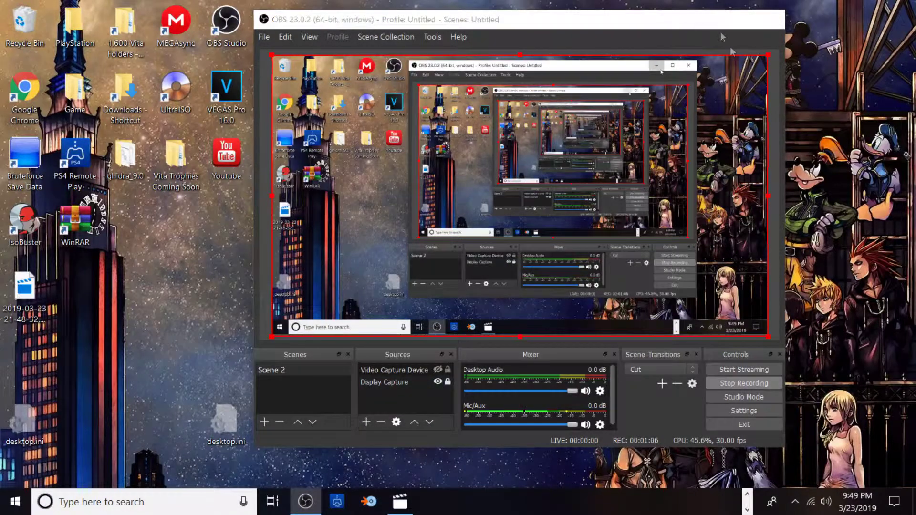
# - Bring up FileZilla and browse the Vita's remote pane from the music folder to ux0:
pyautogui.click(724, 22)
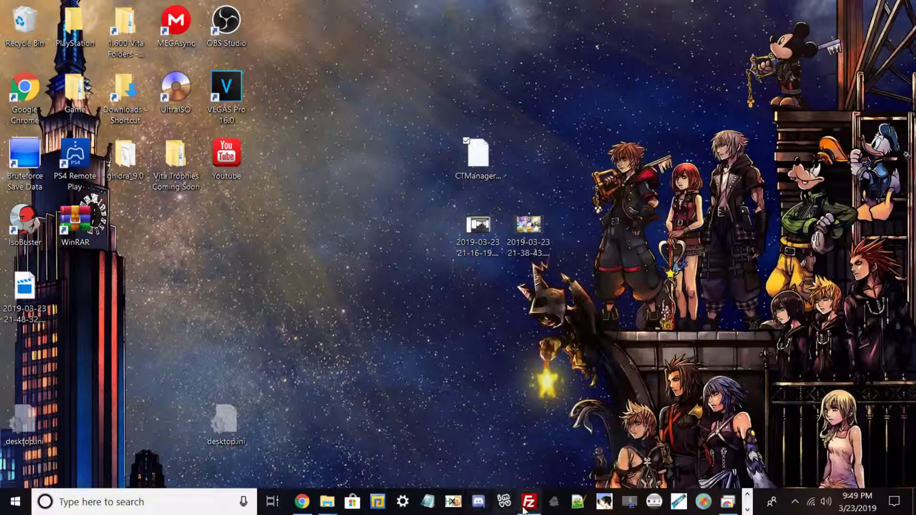
pyautogui.click(529, 501)
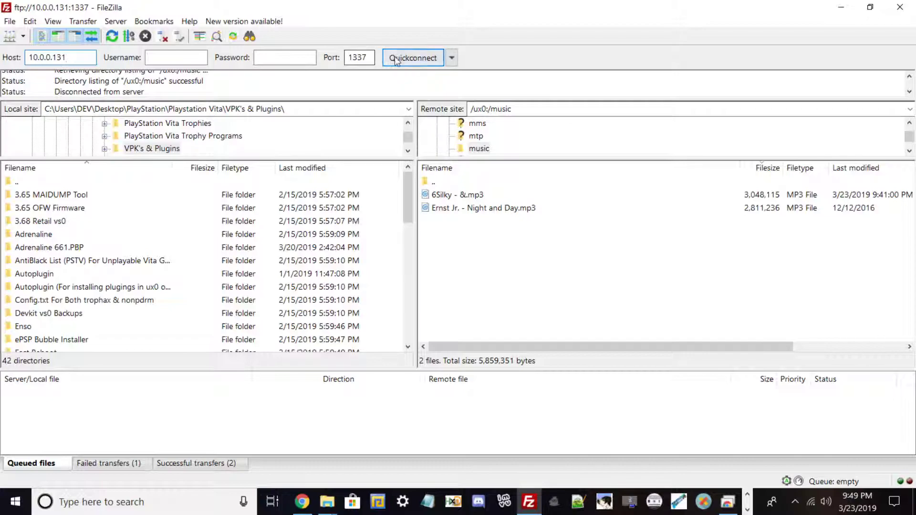
pyautogui.doubleClick(438, 182)
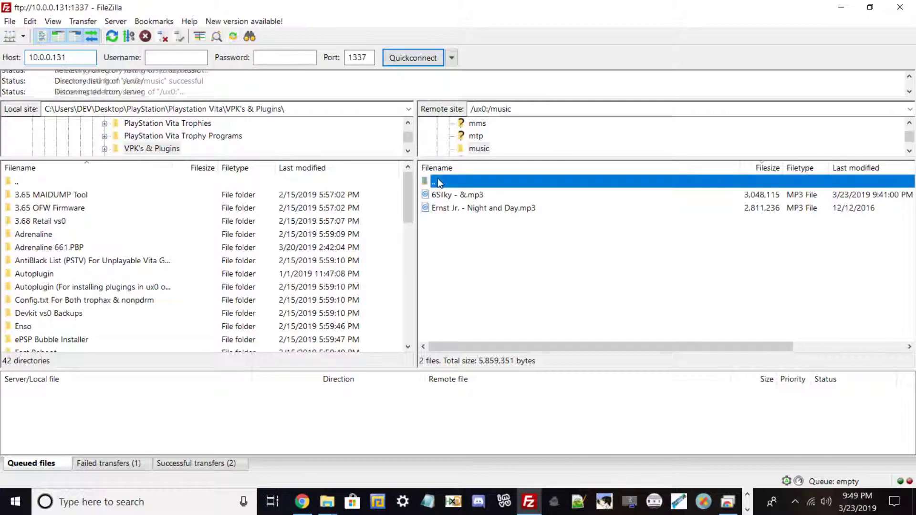
pyautogui.scroll(6, 455, 203)
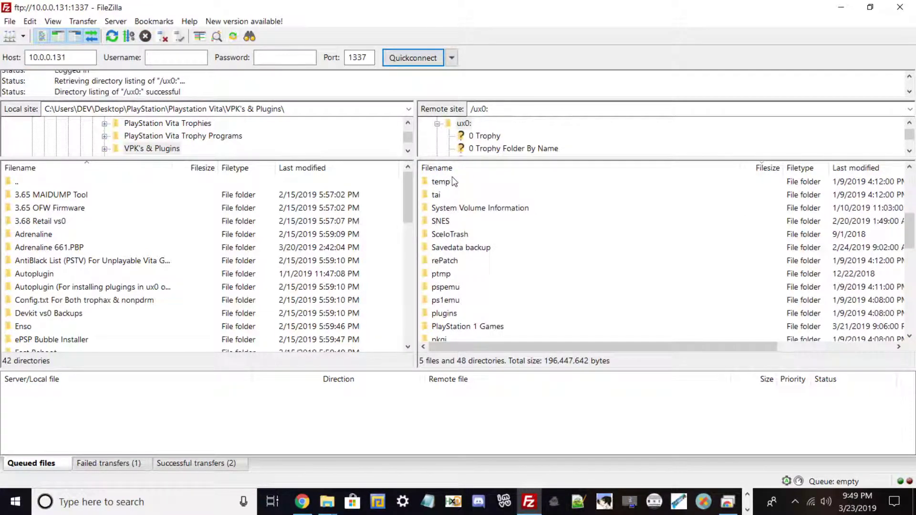
pyautogui.scroll(2, 457, 204)
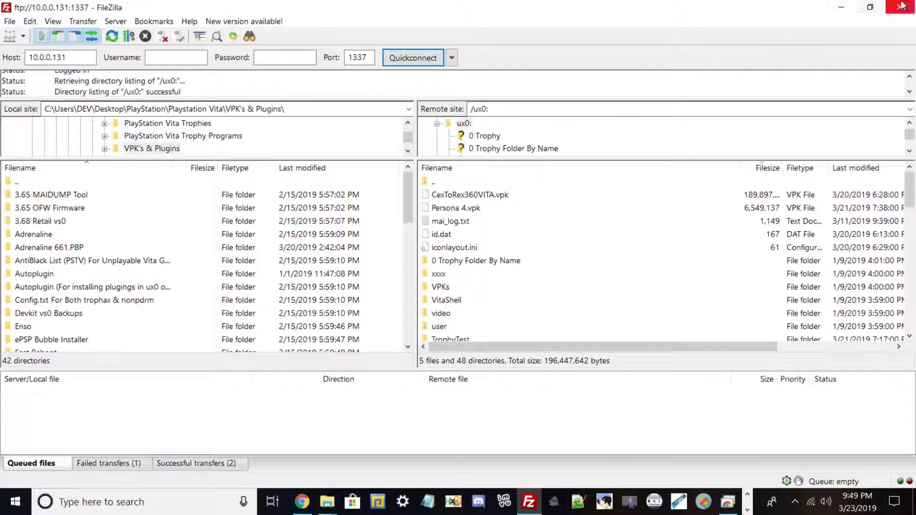
pyautogui.doubleClick(436, 182)
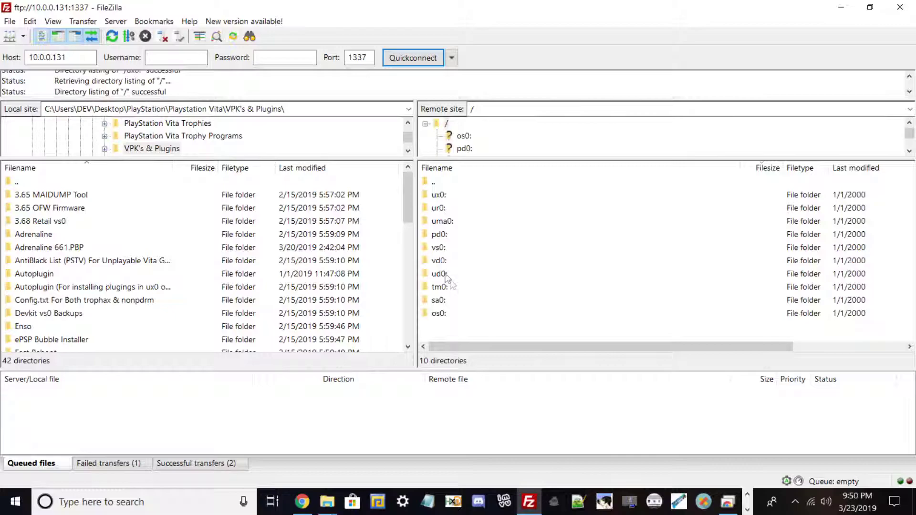
pyautogui.doubleClick(442, 194)
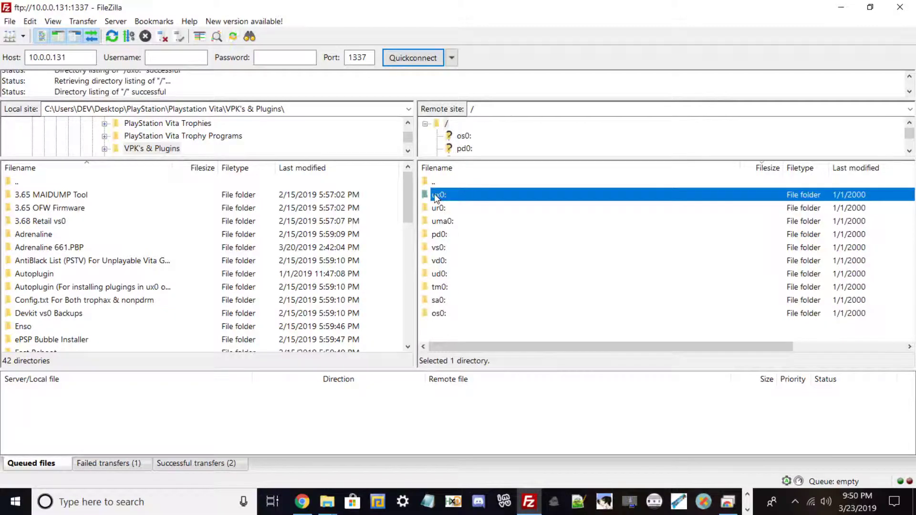
# - Shrink FileZilla, move it aside and drag CTManager.vpk toward the desktop top
pyautogui.click(871, 7)
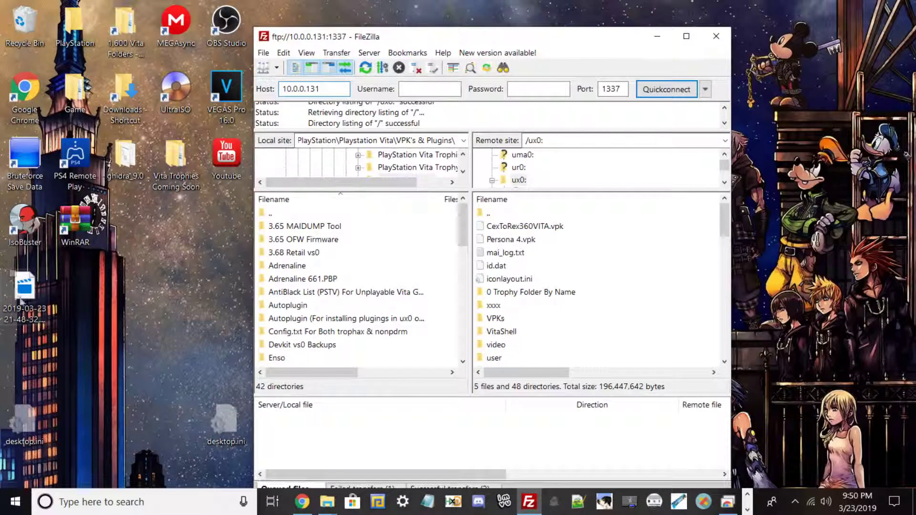
pyautogui.moveTo(444, 31); pyautogui.dragTo(151, 59)
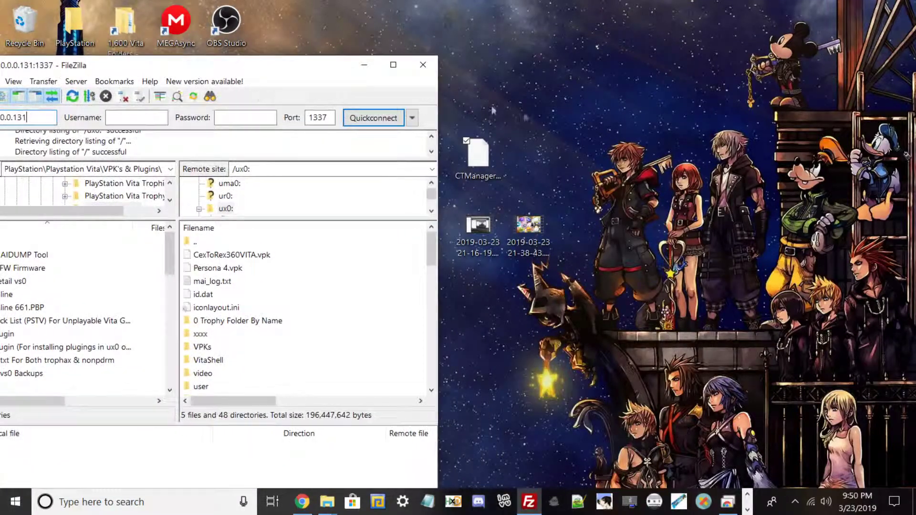
pyautogui.moveTo(482, 150); pyautogui.dragTo(545, 26)
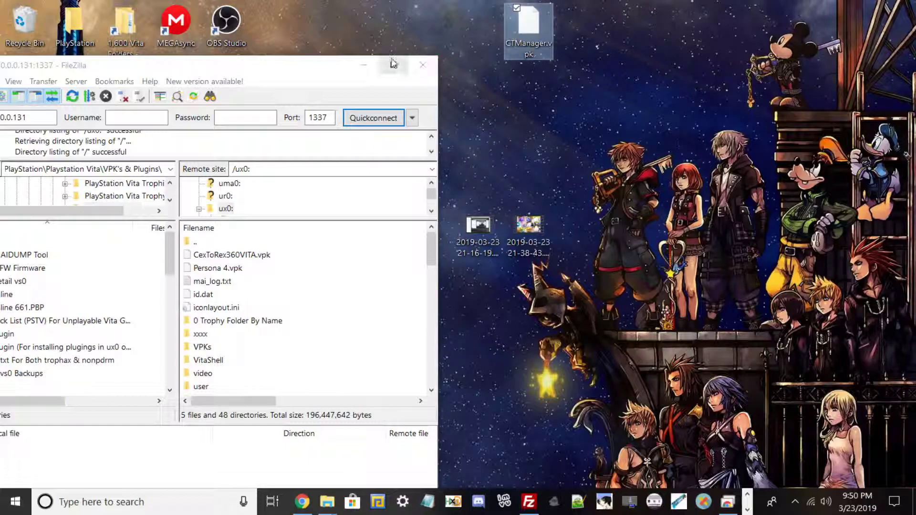
# - Close FileZilla and hide the desktop capture in OBS
pyautogui.click(423, 66)
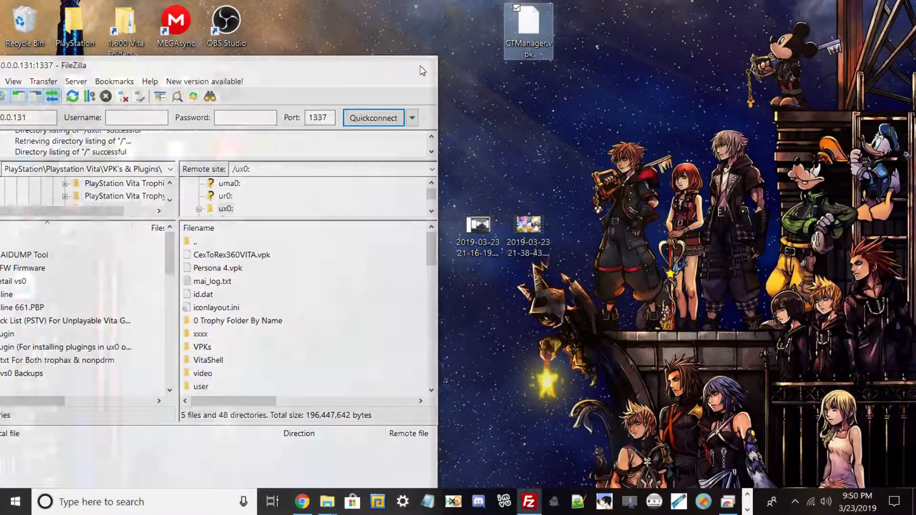
pyautogui.click(748, 510)
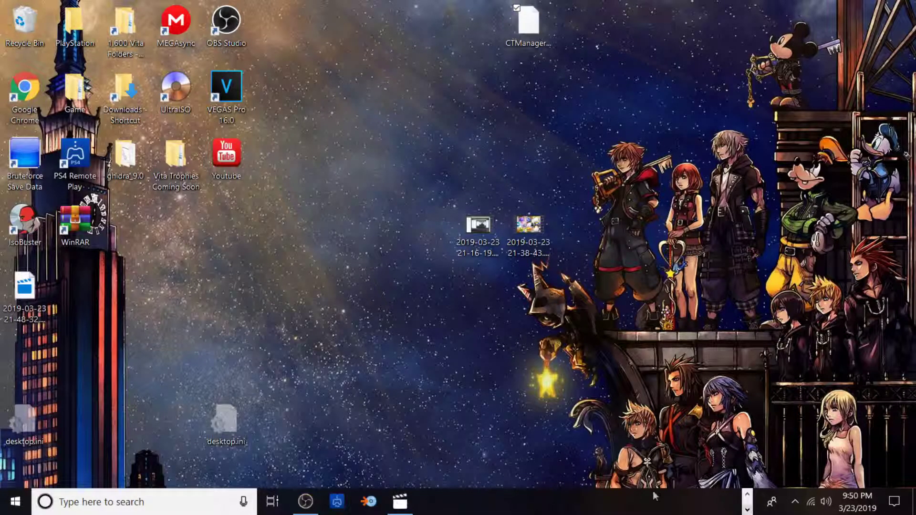
pyautogui.click(316, 509)
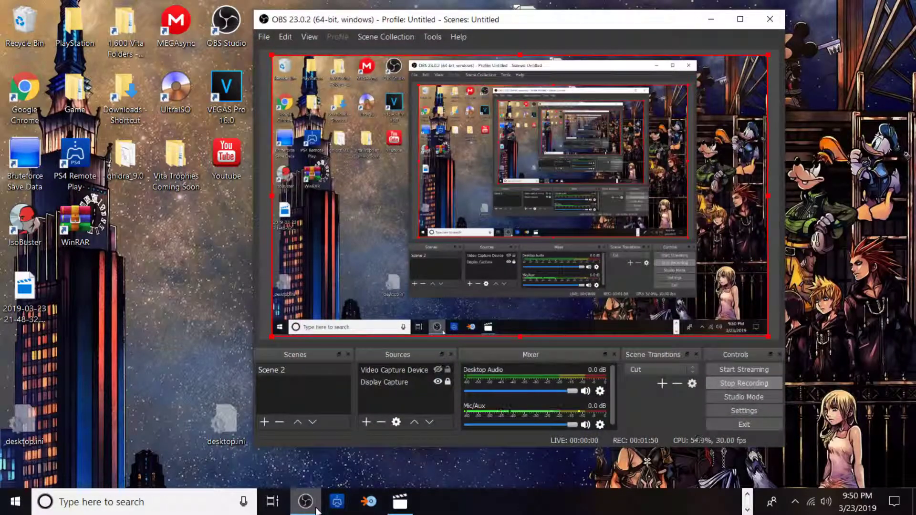
pyautogui.click(437, 381)
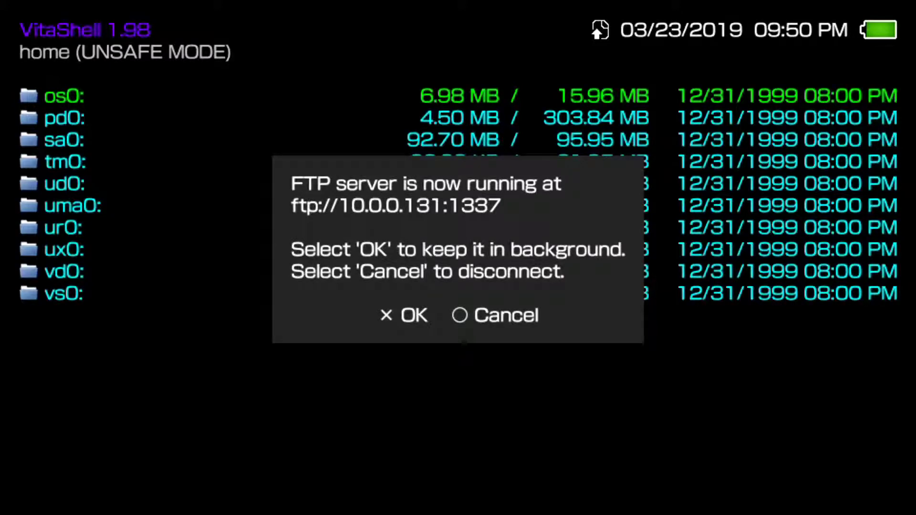
# - Dismiss the FTP notice, leave the settings menu and highlight the ux0: partition
pyautogui.press('Return')
pyautogui.press('Return')
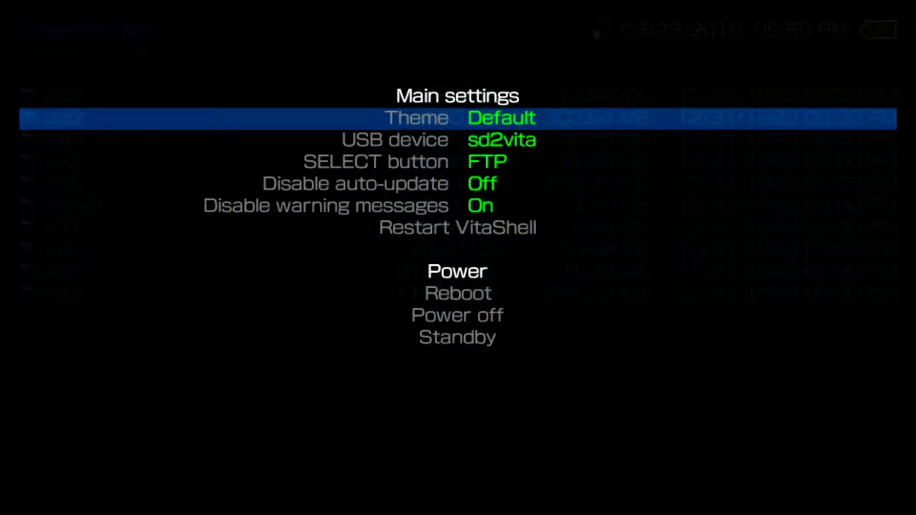
pyautogui.press('Down')
pyautogui.press('Down')
pyautogui.press('Escape')
pyautogui.press('Down')
pyautogui.press('Down')
pyautogui.press('Down')
pyautogui.press('Down')
pyautogui.press('Down')
pyautogui.press('Down')
pyautogui.press('Down')
# - Open ux0:/VPKs/, select CTManager.vpk (2.95 MB) and install it
pyautogui.press('Return')
pyautogui.press('Down')
pyautogui.press('Down')
pyautogui.press('Down')
pyautogui.press('Down')
pyautogui.press('Down')
pyautogui.press('Down')
pyautogui.press('Down')
pyautogui.press('Down')
pyautogui.press('Down')
pyautogui.press('Down')
pyautogui.press('Down')
pyautogui.press('Down')
pyautogui.press('Down')
pyautogui.press('Down')
pyautogui.press('Down')
pyautogui.press('Down')
pyautogui.press('Down')
pyautogui.press('Down')
pyautogui.press('Down')
pyautogui.press('Down')
pyautogui.press('Down')
pyautogui.press('Down')
pyautogui.press('Down')
pyautogui.press('Down')
pyautogui.press('Down')
pyautogui.press('Down')
pyautogui.press('Down')
pyautogui.press('Down')
pyautogui.press('Down')
pyautogui.press('Down')
pyautogui.press('Down')
pyautogui.press('Down')
pyautogui.press('Down')
pyautogui.press('Down')
pyautogui.press('Down')
pyautogui.press('Down')
pyautogui.press('Down')
pyautogui.press('Down')
pyautogui.press('Down')
pyautogui.press('Down')
pyautogui.press('Up')
pyautogui.press('Up')
pyautogui.press('Up')
pyautogui.press('Up')
pyautogui.press('Up')
pyautogui.press('Up')
pyautogui.press('Return')
pyautogui.press('Down')
pyautogui.press('Down')
pyautogui.press('Down')
pyautogui.press('Down')
pyautogui.press('Down')
pyautogui.press('Down')
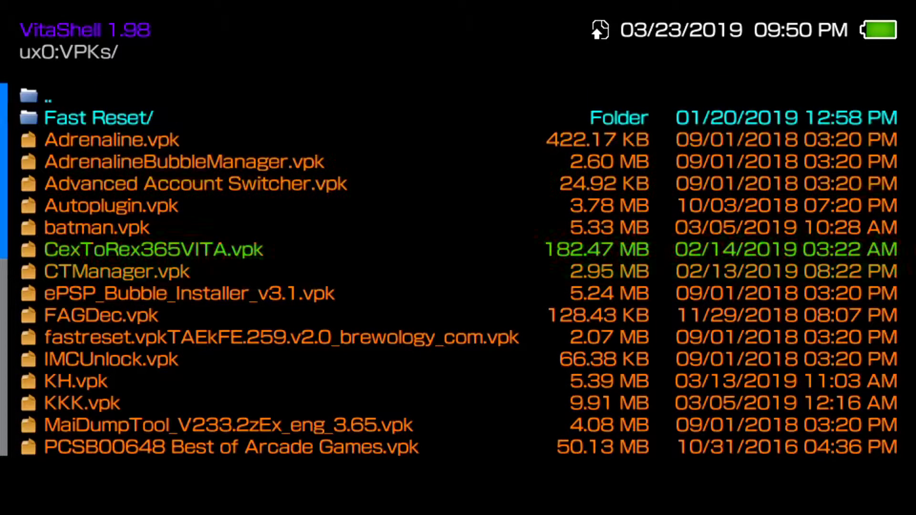
pyautogui.press('Down')
pyautogui.press('Down')
pyautogui.press('Down')
pyautogui.press('Down')
pyautogui.press('Down')
pyautogui.press('Down')
pyautogui.press('Down')
pyautogui.press('Down')
pyautogui.press('Down')
pyautogui.press('Up')
pyautogui.press('Up')
pyautogui.press('Up')
pyautogui.press('Up')
pyautogui.press('Up')
pyautogui.press('Up')
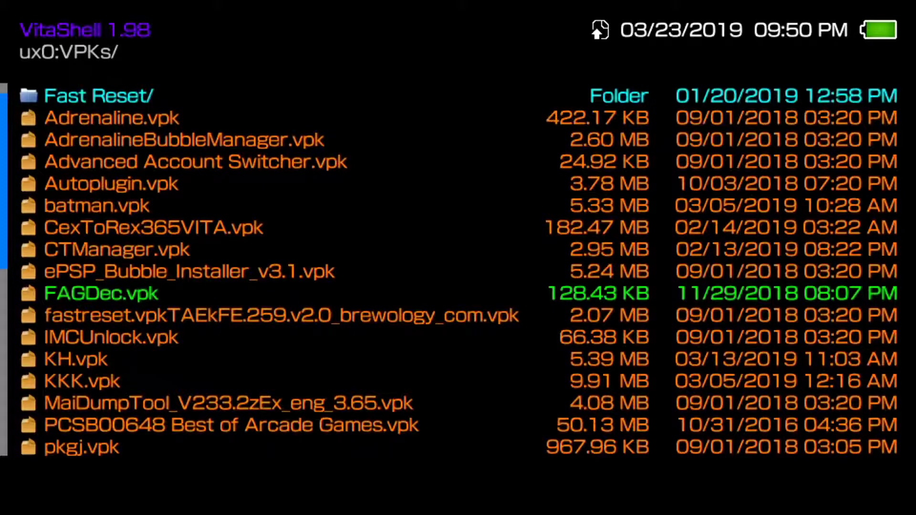
pyautogui.press('Down')
pyautogui.press('Up')
pyautogui.press('Up')
pyautogui.press('Up')
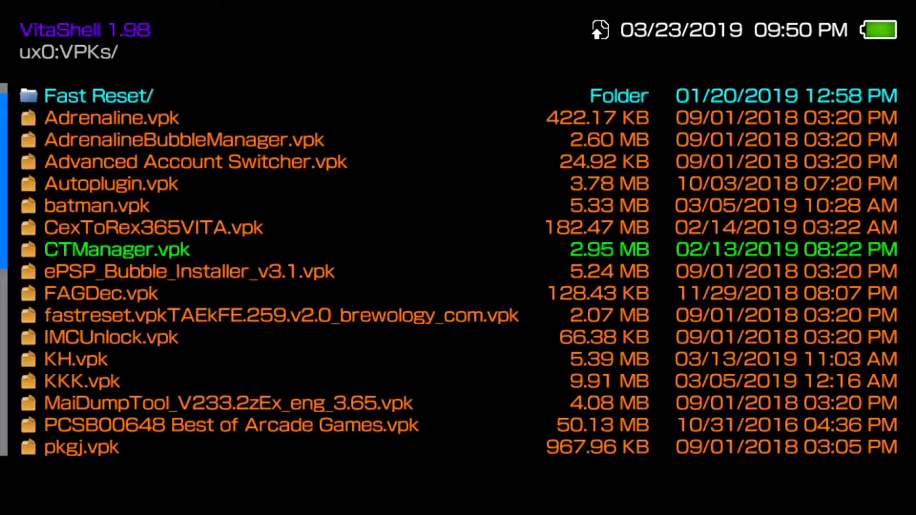
pyautogui.press('Return')
pyautogui.press('Return')
# - Start Custom Themes Manager from its LiveArea page, letting VitaShell close
pyautogui.press('super')
pyautogui.press('super')
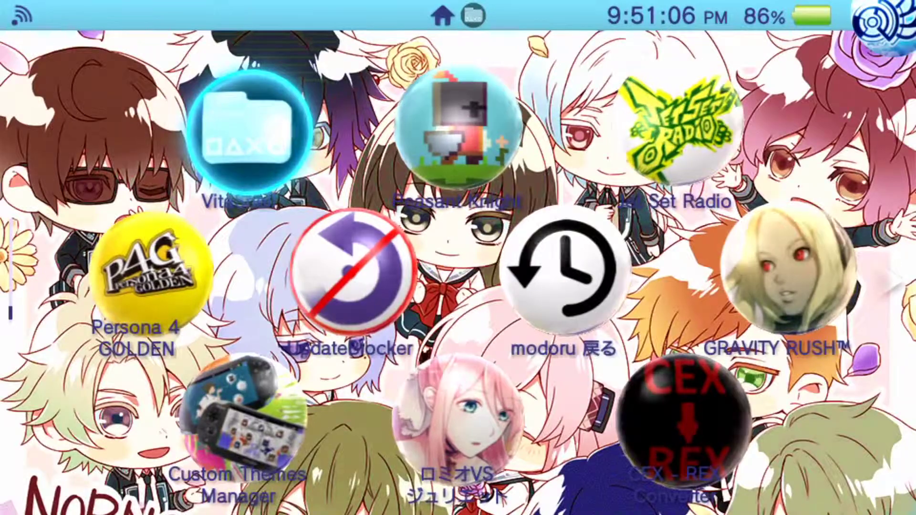
pyautogui.click(244, 420)
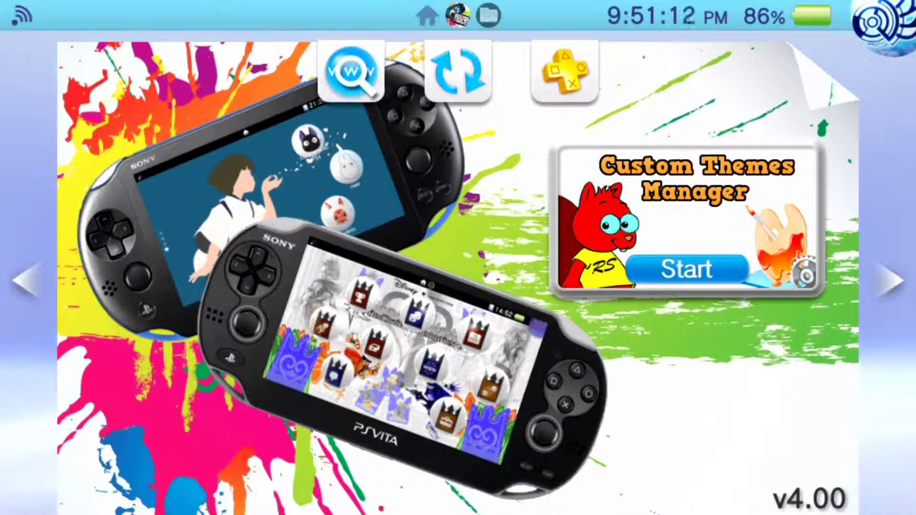
pyautogui.click(688, 270)
pyautogui.click(626, 425)
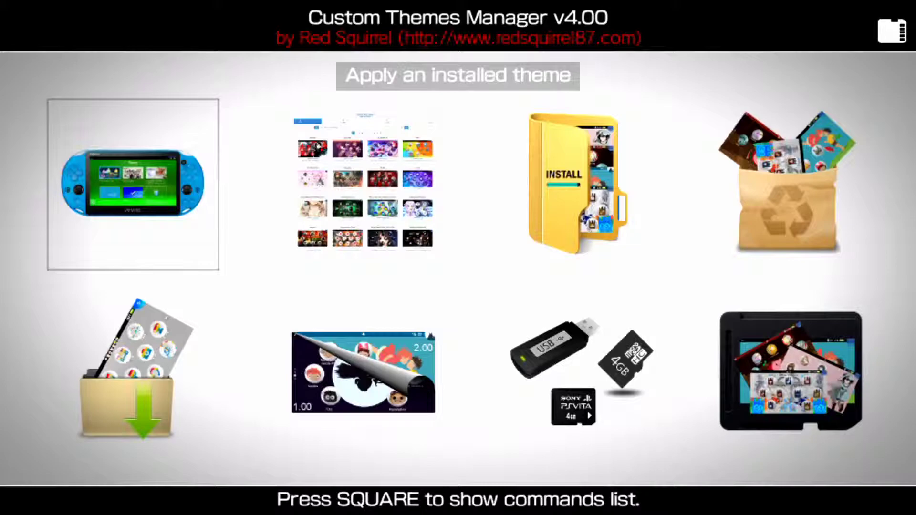
# - Look over the main menu features, from local install through cache and DB backups management
pyautogui.click(364, 184)
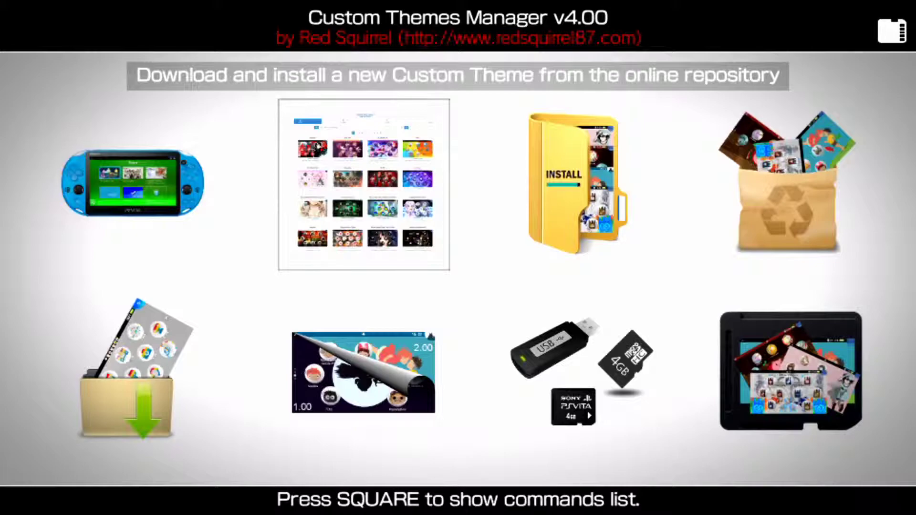
pyautogui.click(576, 184)
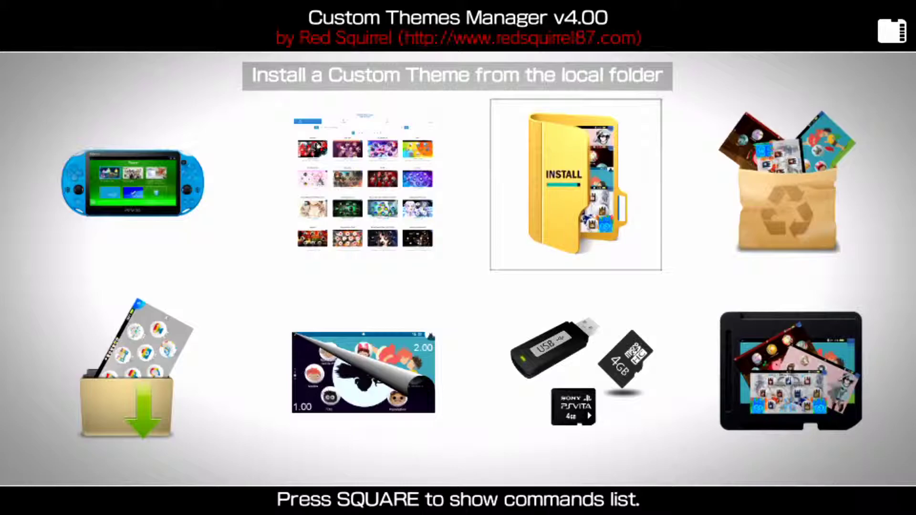
pyautogui.press('Right')
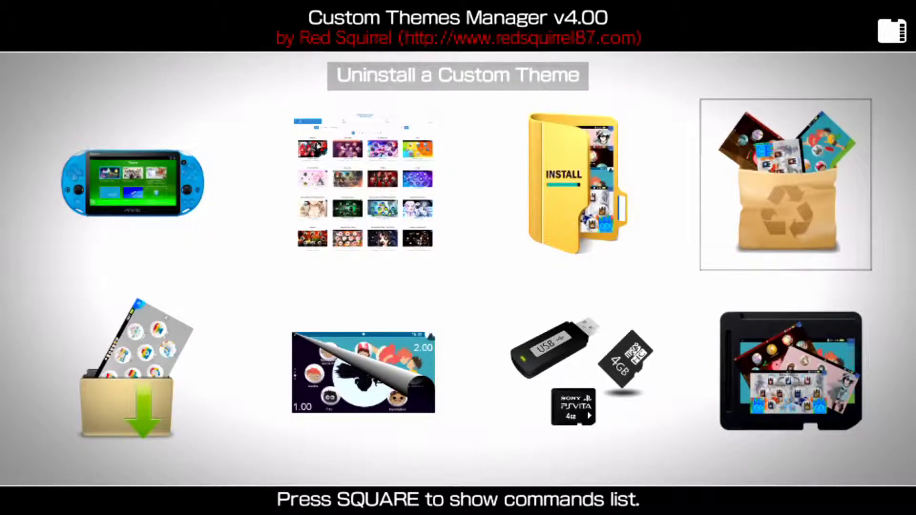
pyautogui.press('Down')
pyautogui.press('Left')
pyautogui.press('Left')
pyautogui.press('Left')
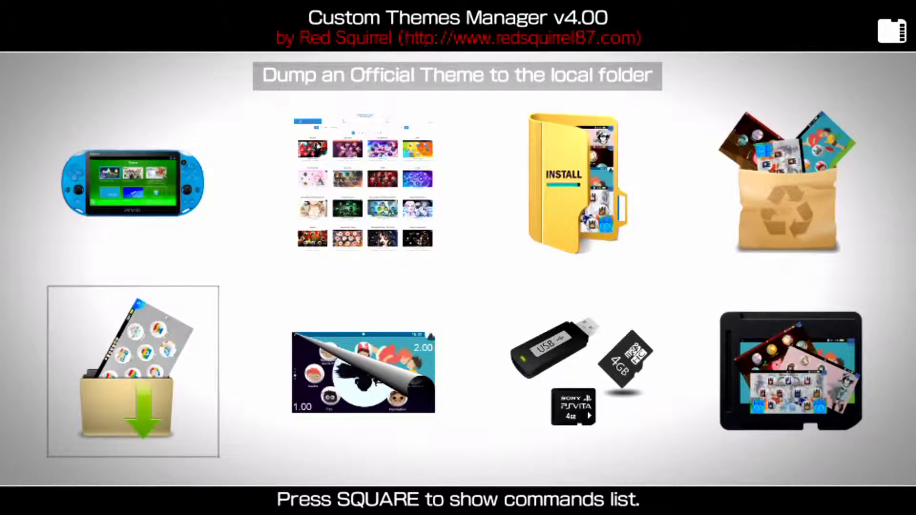
pyautogui.press('Right')
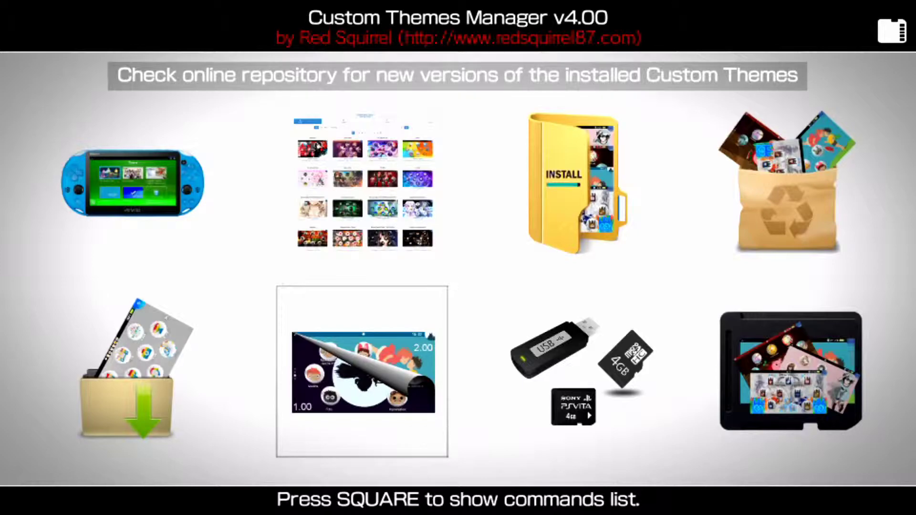
pyautogui.press('Right')
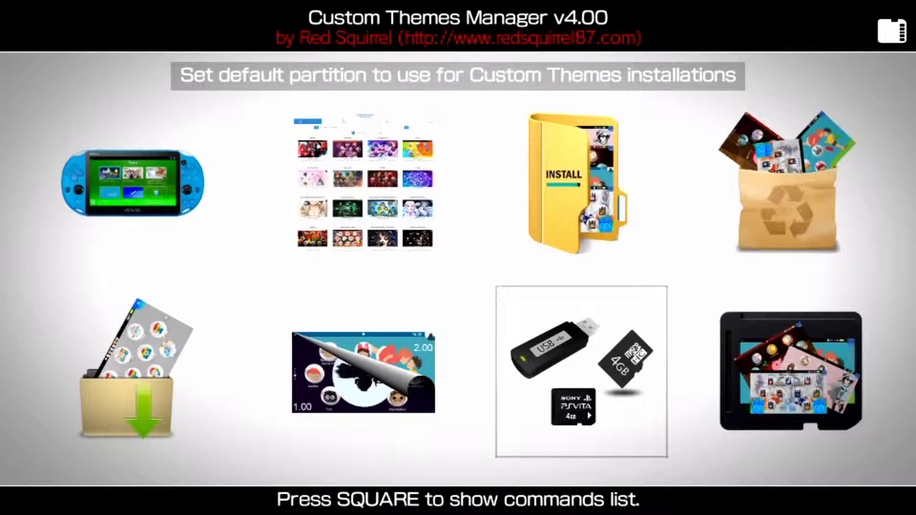
pyautogui.press('Right')
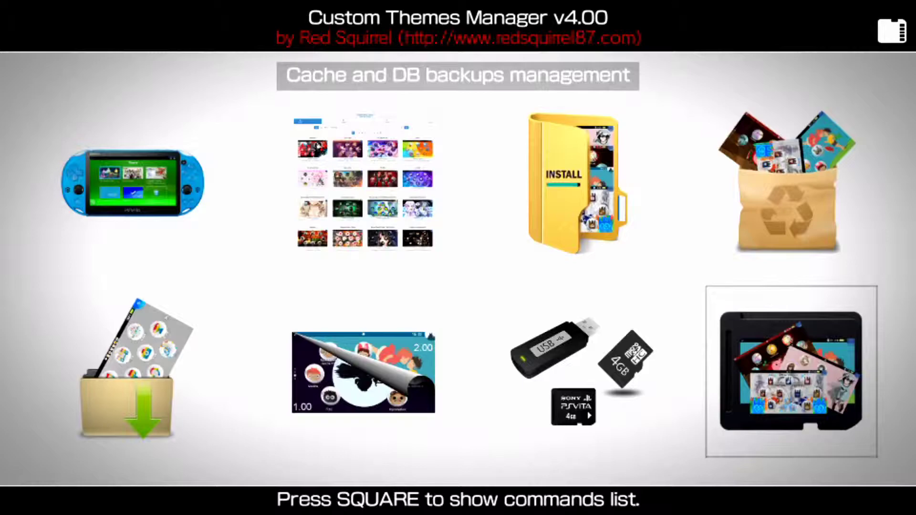
# - Go back to 'Download and install a new Custom Theme from the online repository' and connect
pyautogui.press('Up')
pyautogui.press('Left')
pyautogui.press('Left')
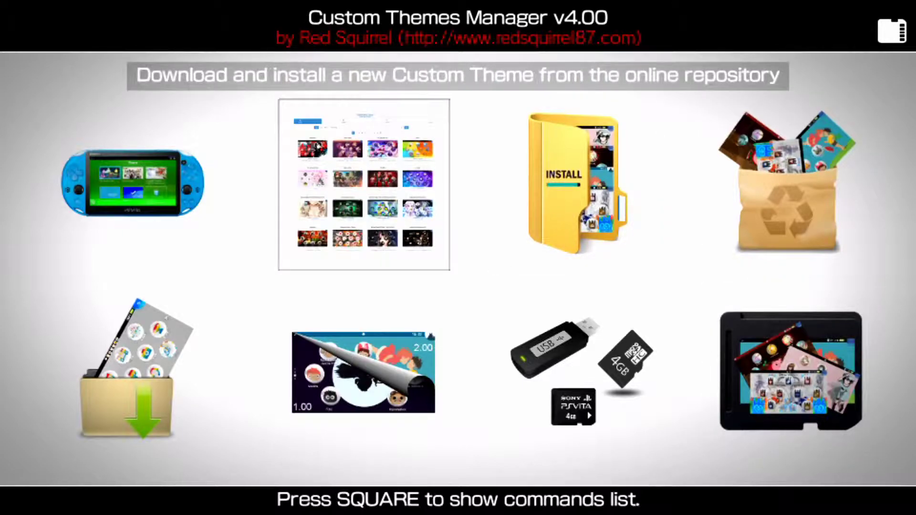
pyautogui.press('Return')
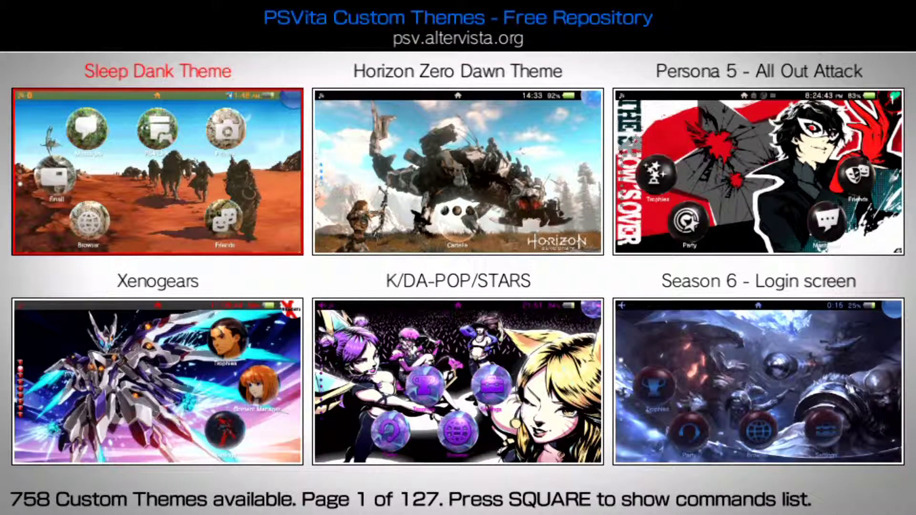
# - Page through the 758-theme repository from Horizon Zero Dawn Theme to page 5
pyautogui.click(458, 172)
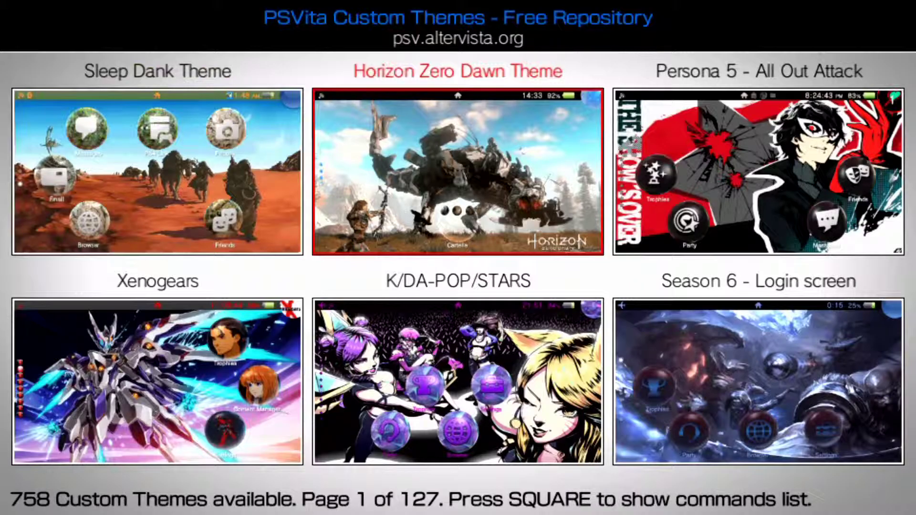
pyautogui.press('pagedown')
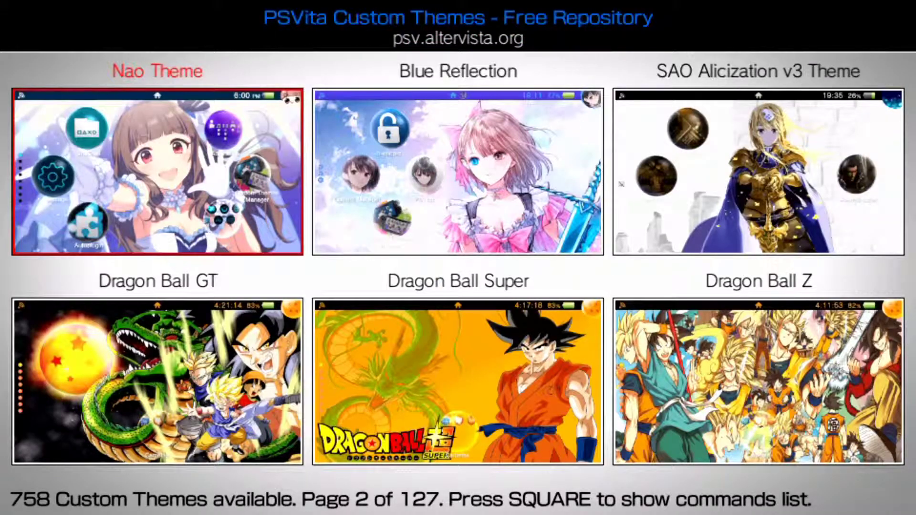
pyautogui.press('pagedown')
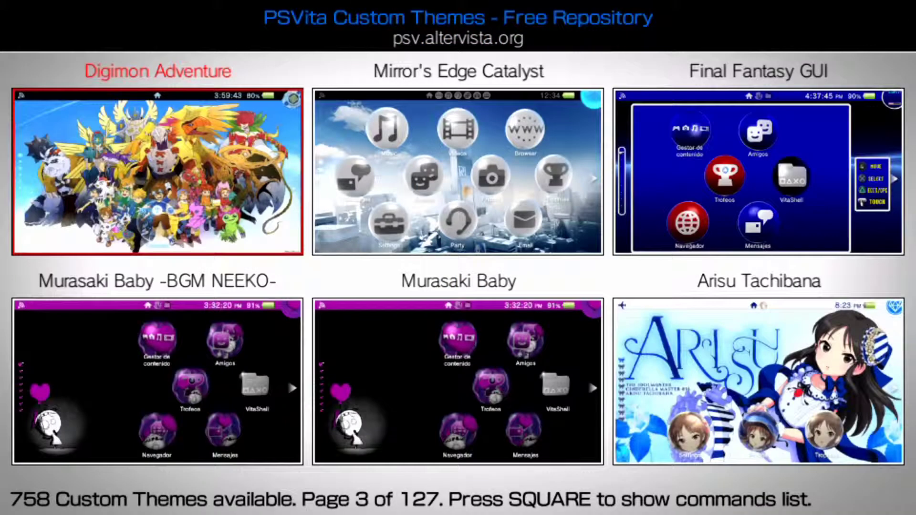
pyautogui.press('Right')
pyautogui.press('Right')
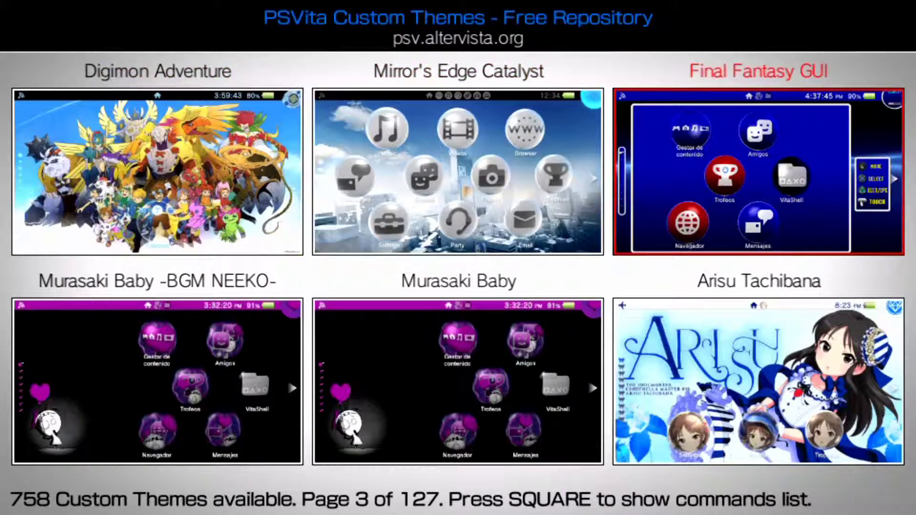
pyautogui.press('Down')
pyautogui.press('Up')
pyautogui.press('pagedown')
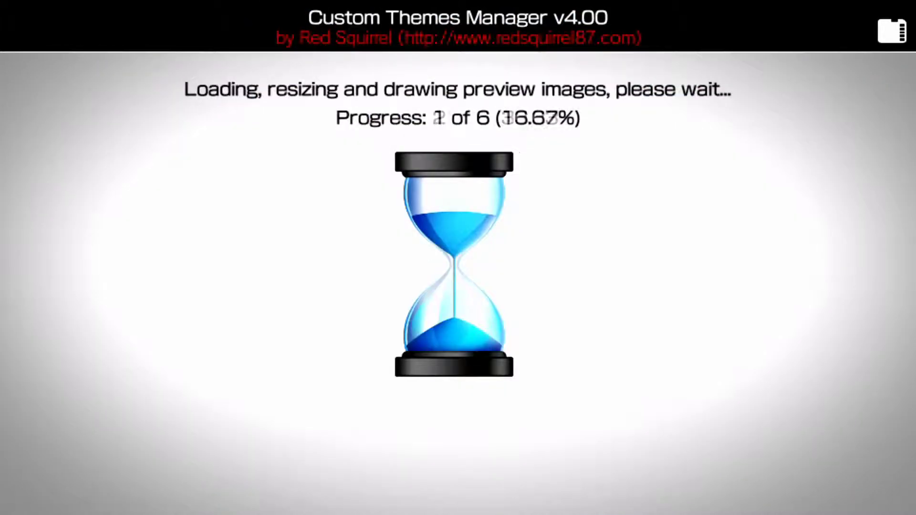
pyautogui.press('pagedown')
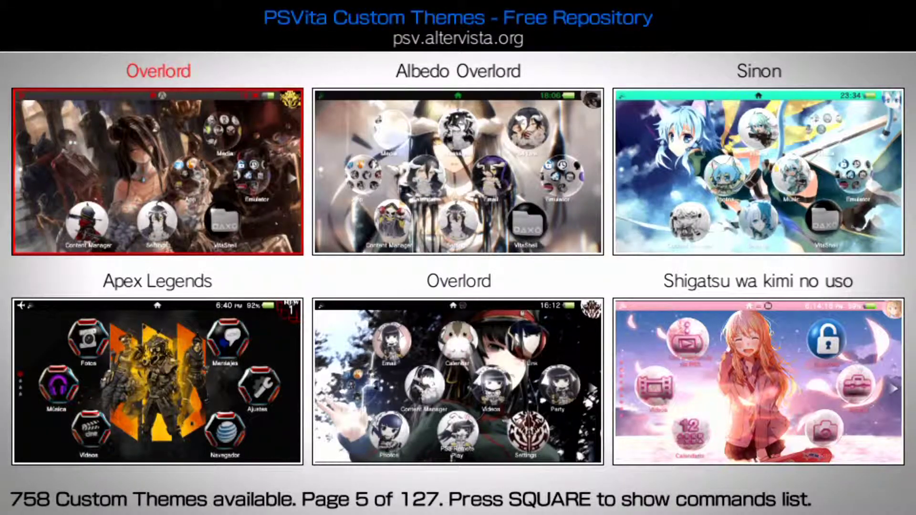
# - Move on to page 6, highlight VA-11 Hall-A Theme 2 and open its version 1.01 details
pyautogui.press('Right')
pyautogui.press('Right')
pyautogui.press('Right')
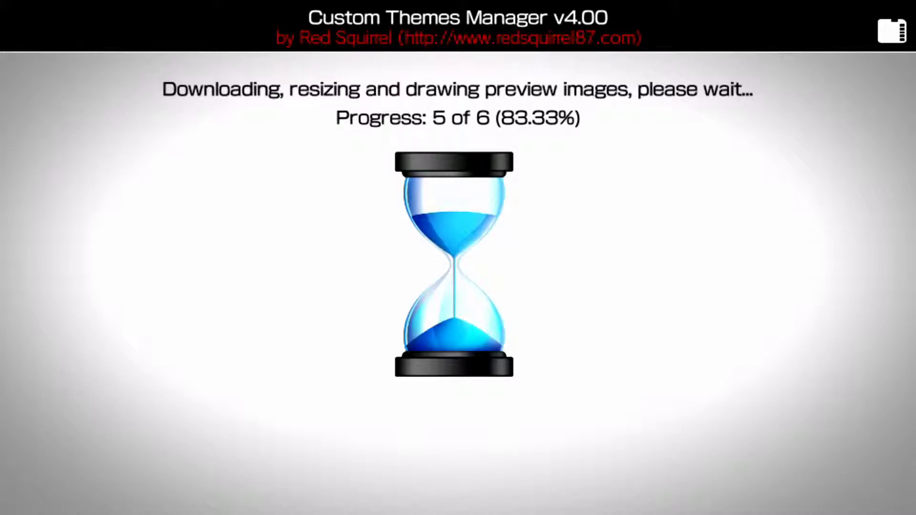
pyautogui.press('Right')
pyautogui.press('Down')
pyautogui.press('Left')
pyautogui.press('Up')
pyautogui.press('Right')
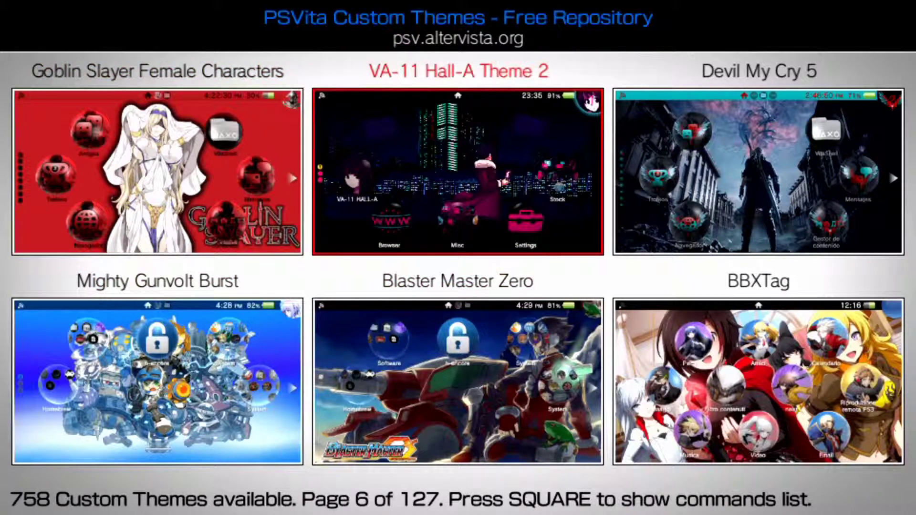
pyautogui.press('Return')
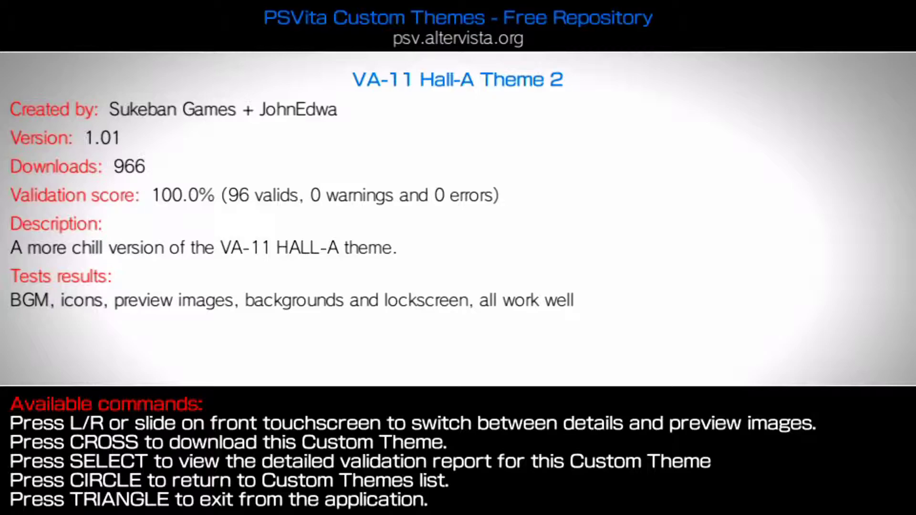
# - Preview VA-11 Hall-A Theme 2, download it and write it into the theme database
pyautogui.press('Return')
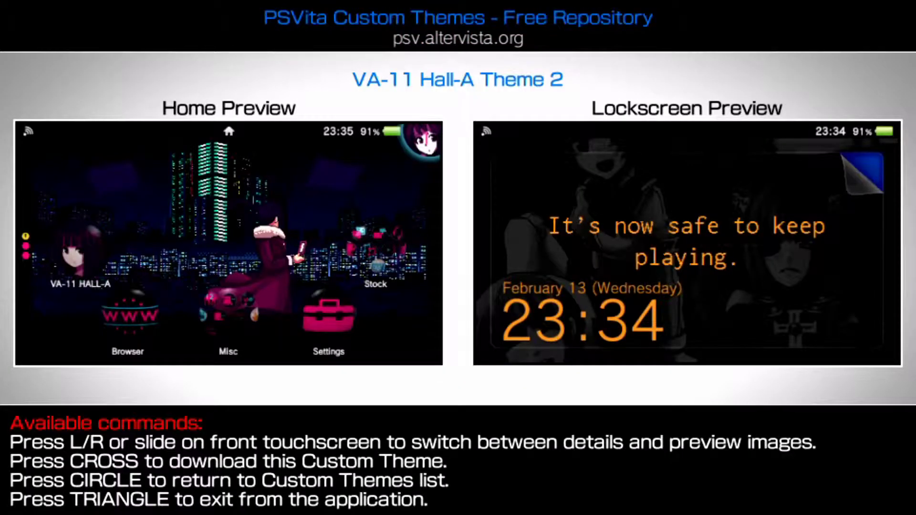
pyautogui.press('Return')
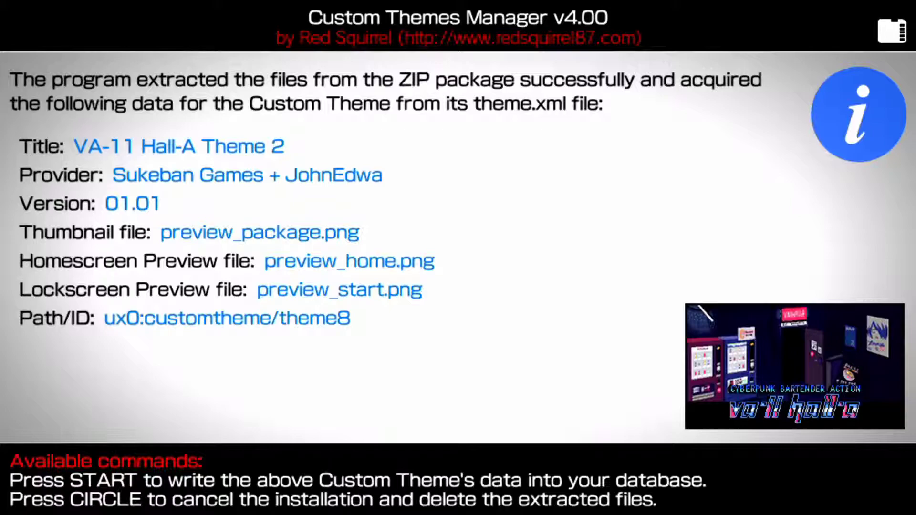
pyautogui.press('Return')
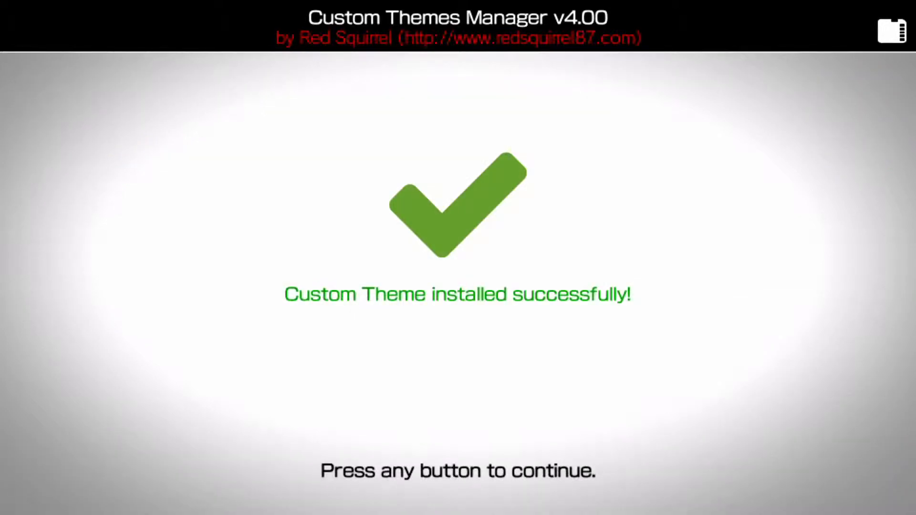
pyautogui.press('Return')
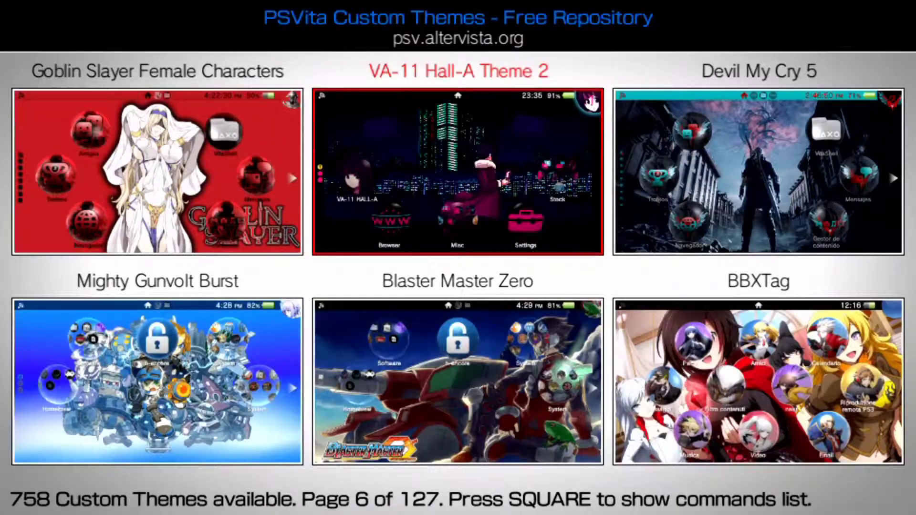
pyautogui.press('super')
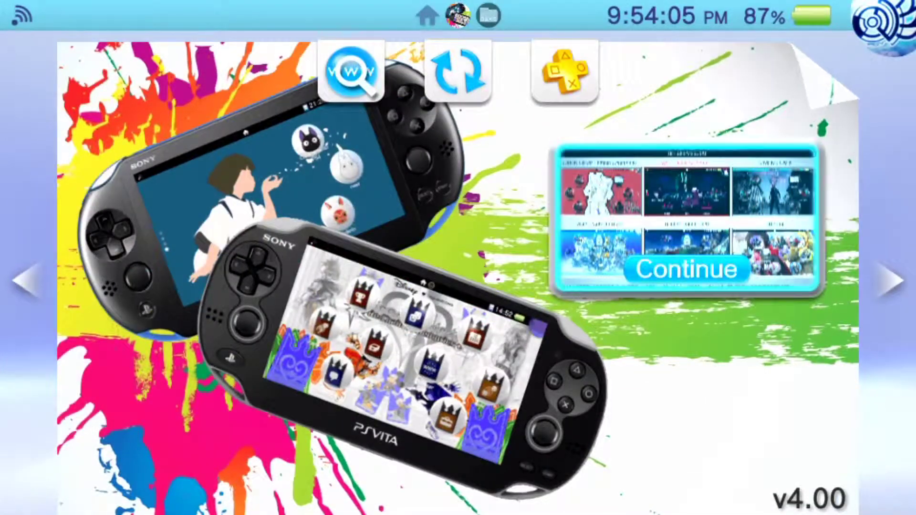
# - Return home and peel away the Custom Themes Manager LiveArea page
pyautogui.press('super')
pyautogui.press('Left')
pyautogui.press('super')
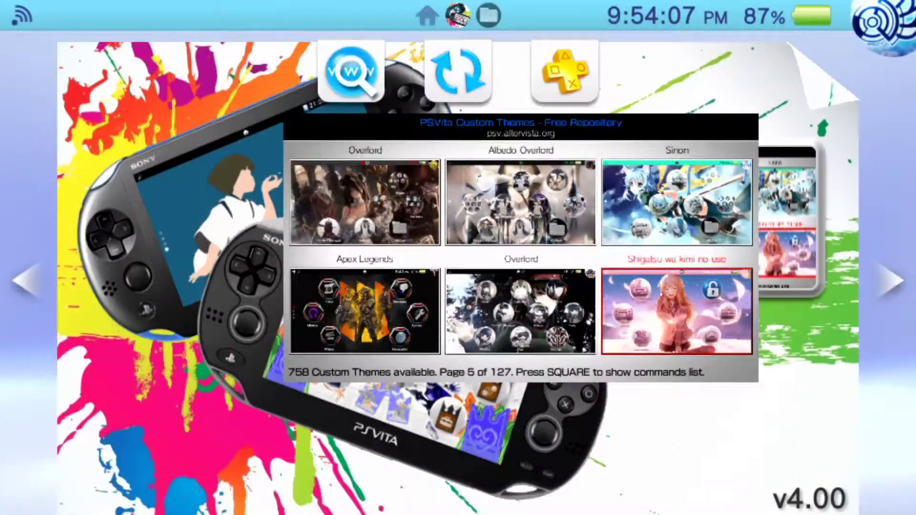
pyautogui.moveTo(855, 52); pyautogui.dragTo(286, 334)
pyautogui.press('Down')
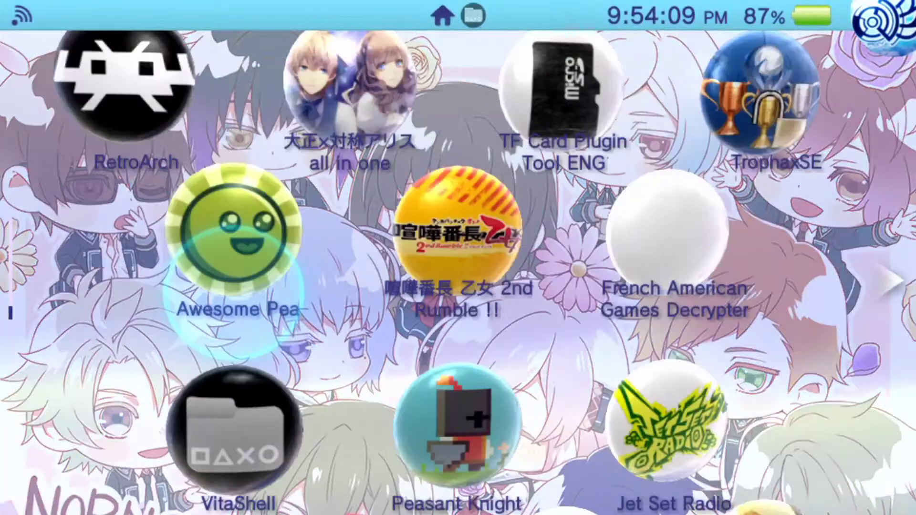
# - Go to the home page with Settings, Content Manager and Music, and launch Settings
pyautogui.press('Up')
pyautogui.press('Up')
pyautogui.press('Up')
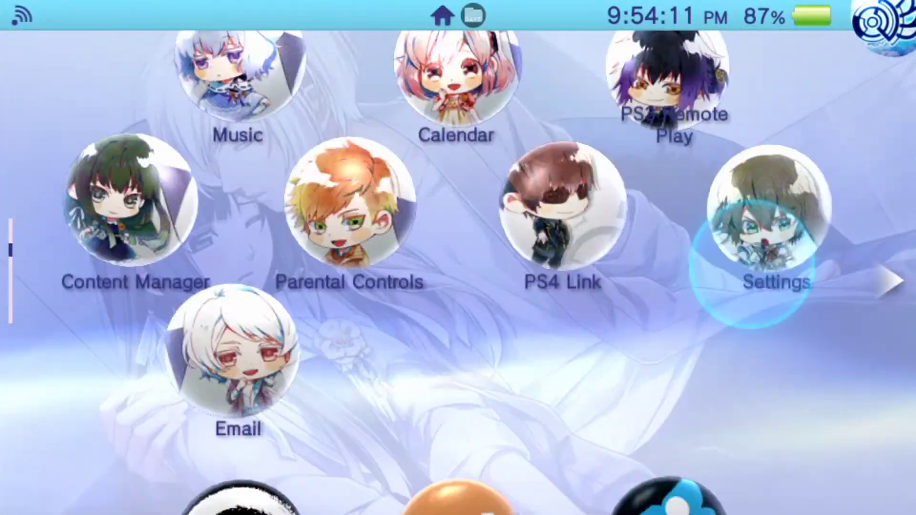
pyautogui.press('Up')
pyautogui.press('Down')
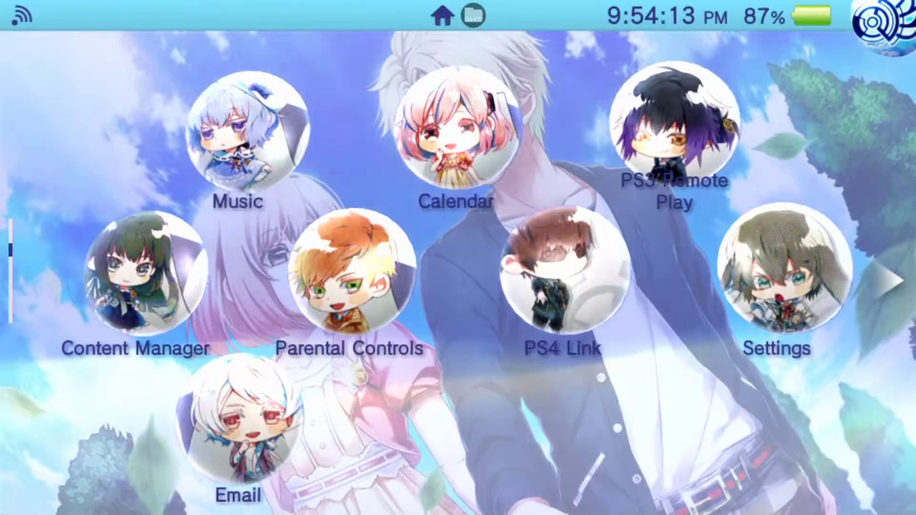
pyautogui.press('Return')
pyautogui.press('Return')
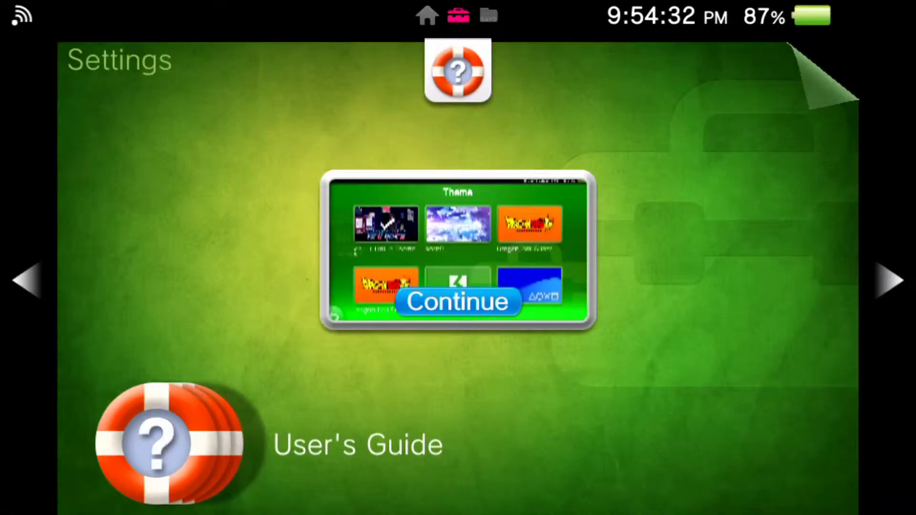
# - Leave Settings and browse the home pages to see the pixel-art bar backdrop
pyautogui.press('Left')
pyautogui.press('Down')
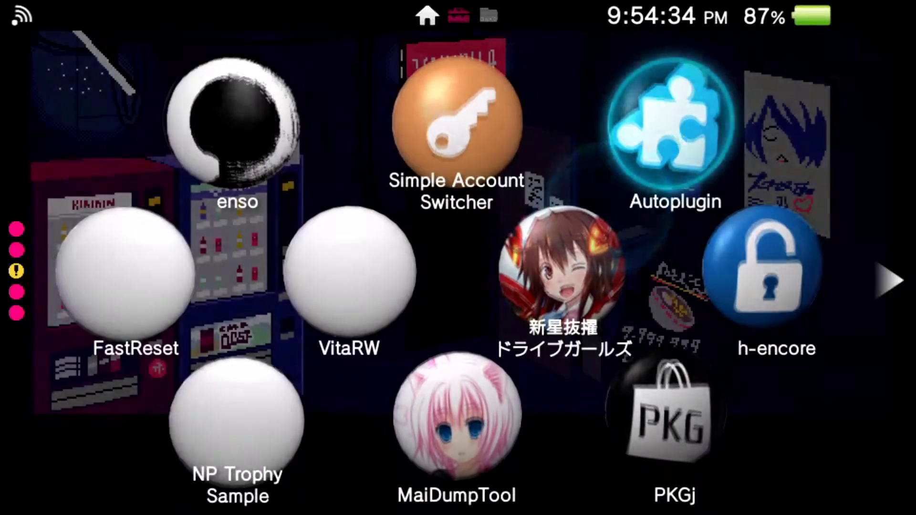
pyautogui.press('Down')
pyautogui.press('Down')
pyautogui.press('Down')
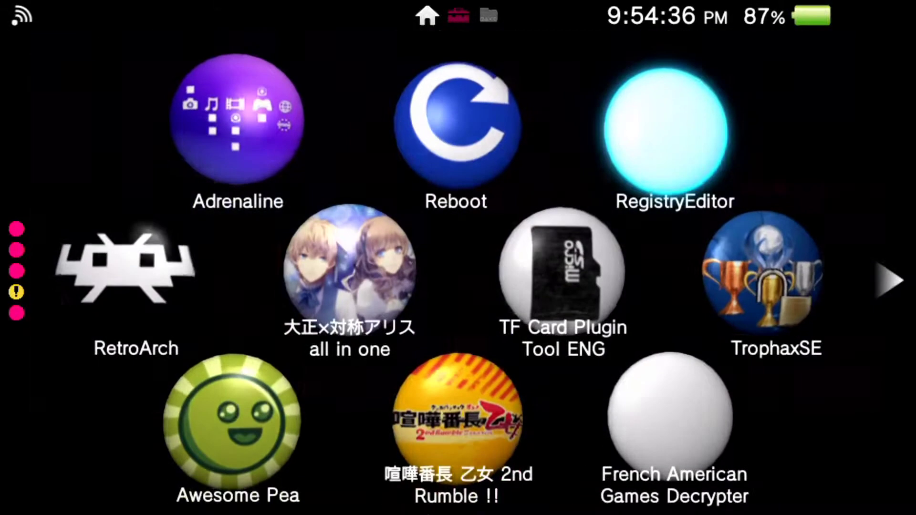